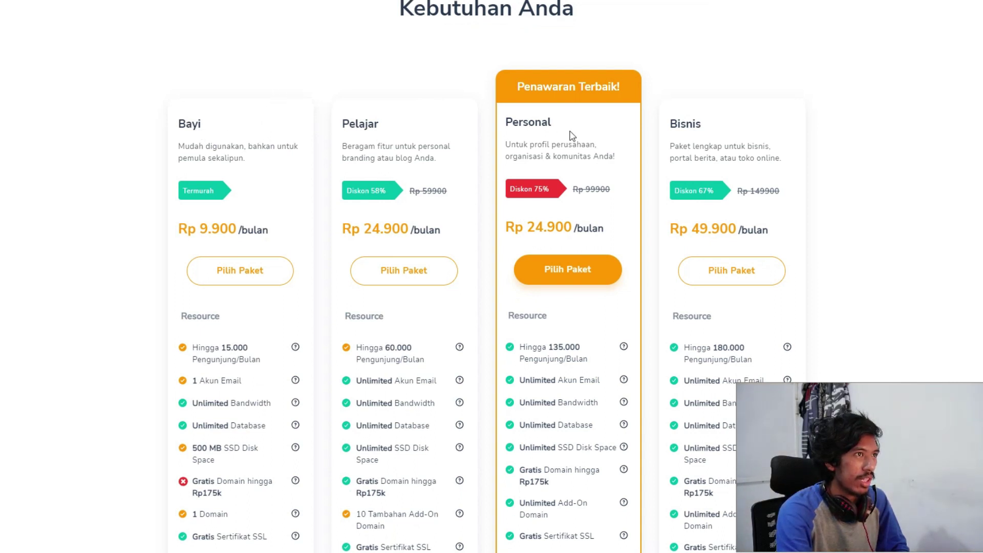
Compare the resources and full feature lists of the Bayi, Pelajar, Personal and Bisnis hosting packages
{"action": "scroll", "coordinate": [807, 82], "scroll_direction": "down", "scroll_amount": 1}
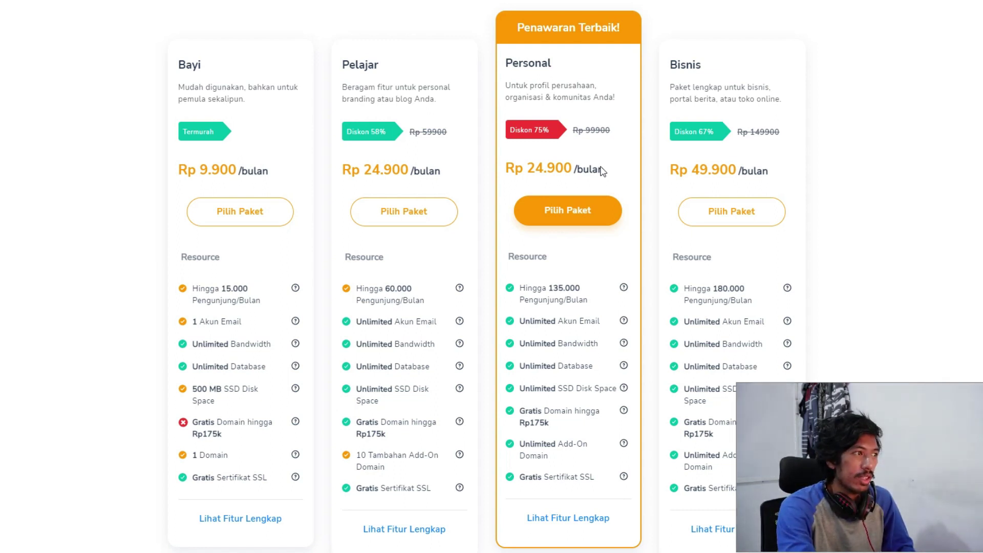
{"action": "scroll", "coordinate": [602, 171], "scroll_direction": "down", "scroll_amount": 1}
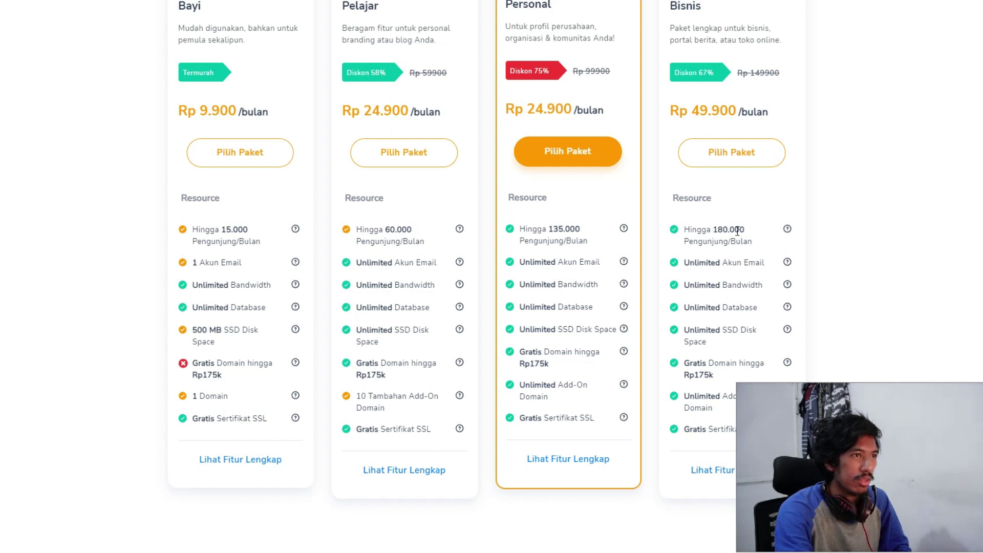
{"action": "scroll", "coordinate": [773, 220], "scroll_direction": "down", "scroll_amount": 1}
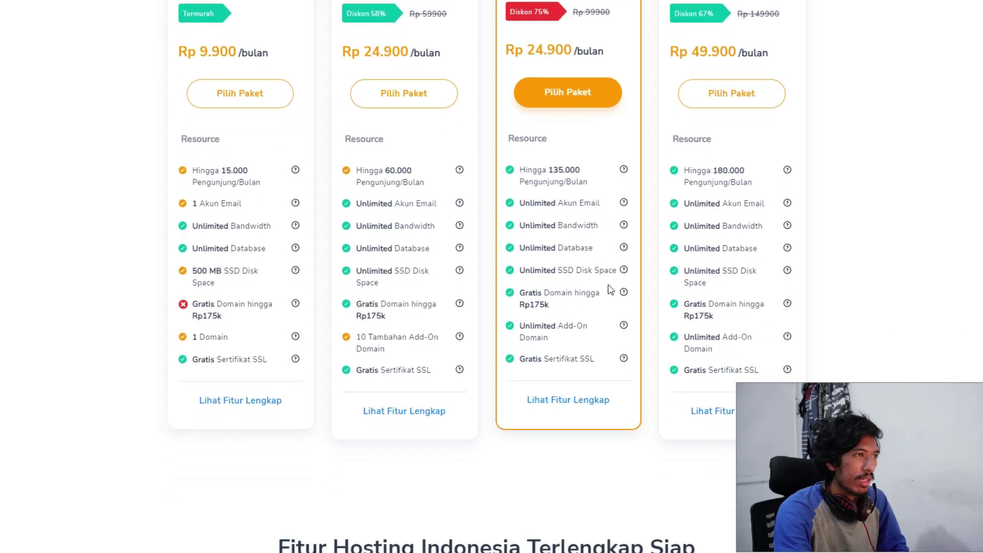
{"action": "left_click", "coordinate": [568, 401]}
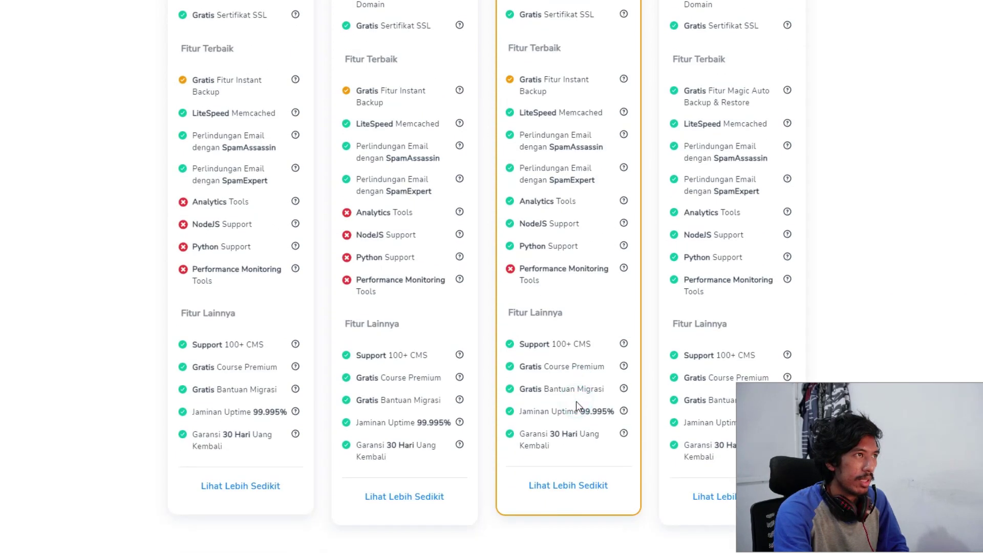
{"action": "scroll", "coordinate": [577, 405], "scroll_direction": "up", "scroll_amount": 5}
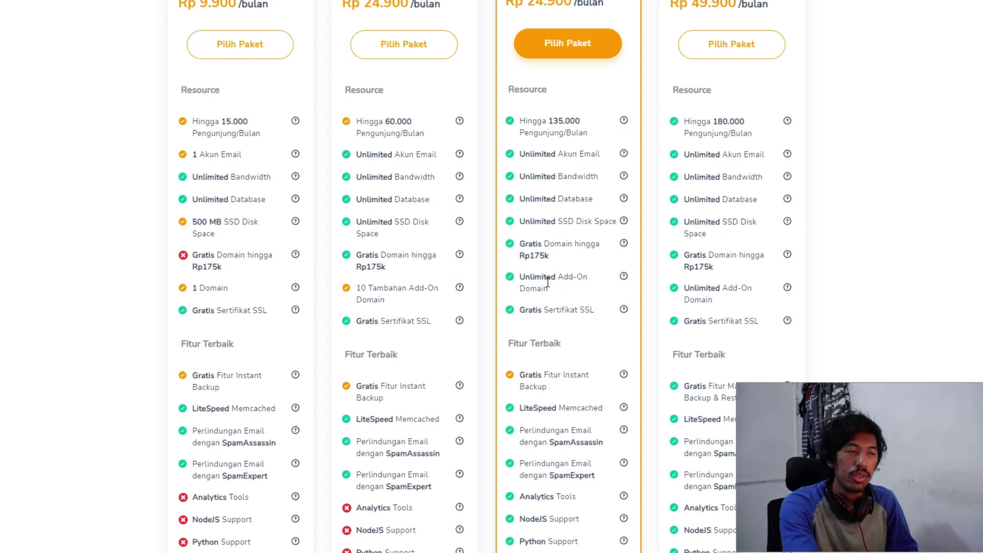
{"action": "scroll", "coordinate": [563, 322], "scroll_direction": "down", "scroll_amount": 1}
{"action": "scroll", "coordinate": [565, 328], "scroll_direction": "up", "scroll_amount": 3}
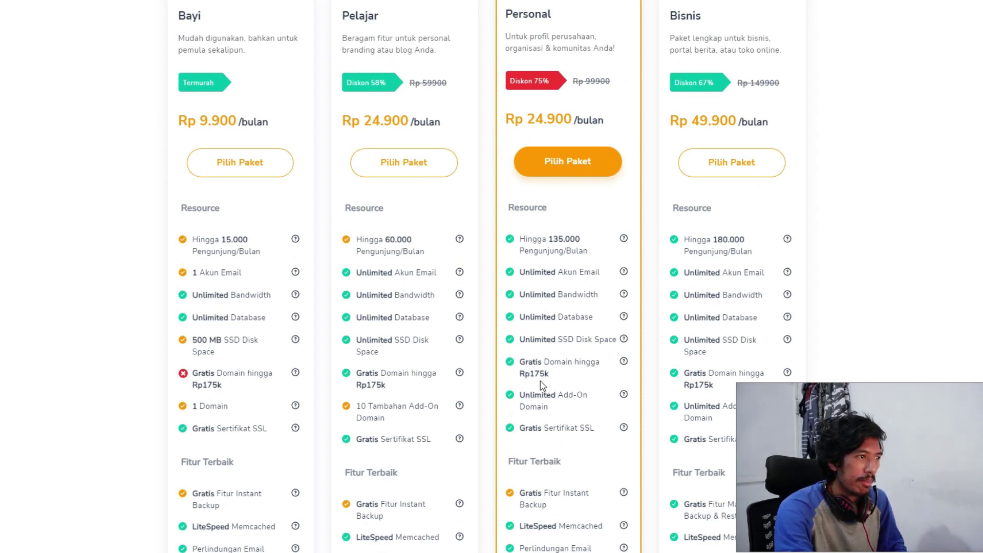
{"action": "mouse_move", "coordinate": [624, 362]}
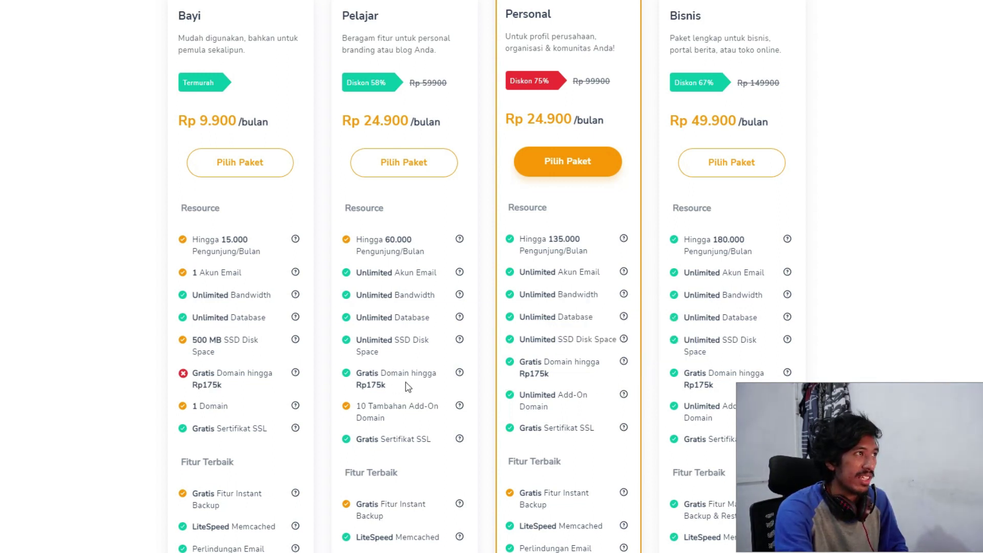
{"action": "scroll", "coordinate": [432, 401], "scroll_direction": "up", "scroll_amount": 2}
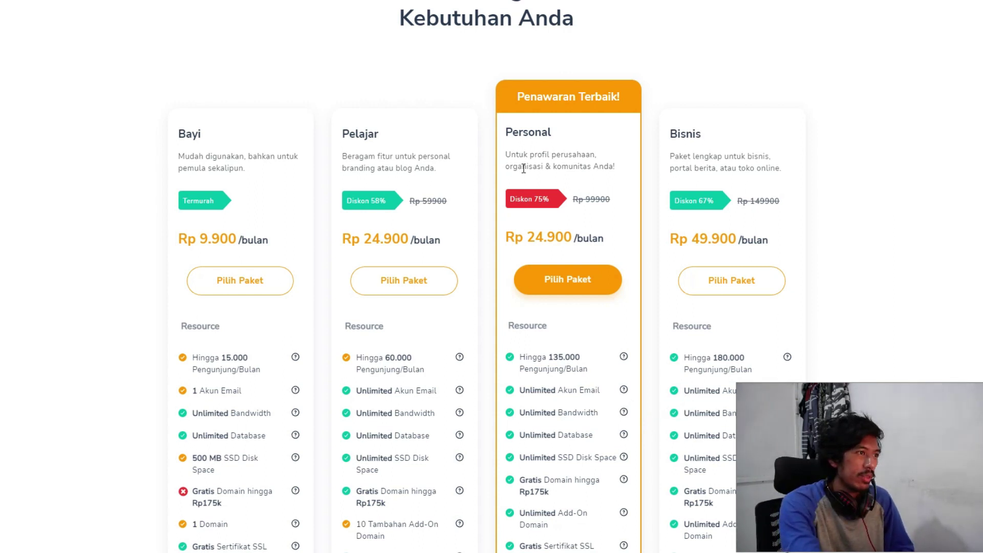
Choose the Personal hosting package with the 3 Tahun duration
{"action": "scroll", "coordinate": [577, 152], "scroll_direction": "down", "scroll_amount": 1}
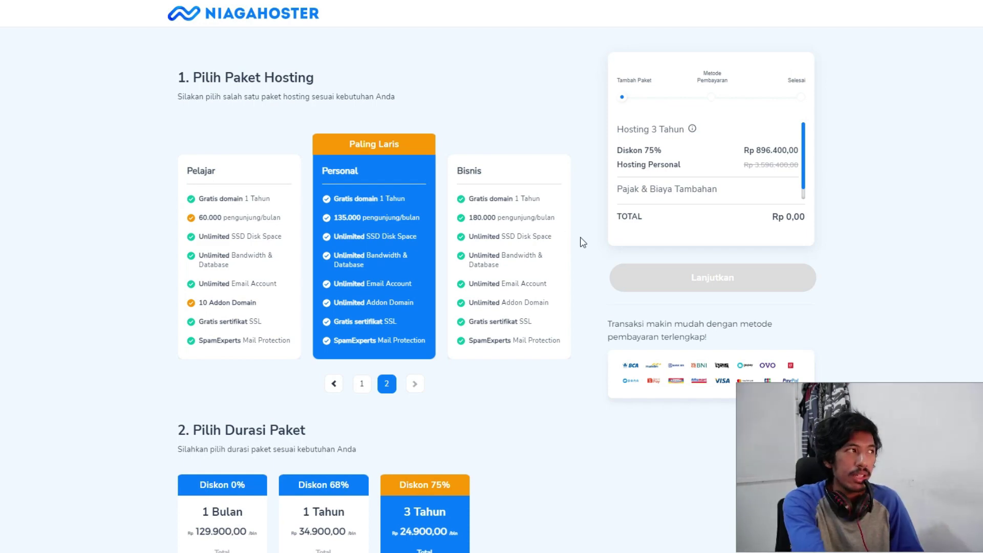
{"action": "scroll", "coordinate": [587, 254], "scroll_direction": "down", "scroll_amount": 3}
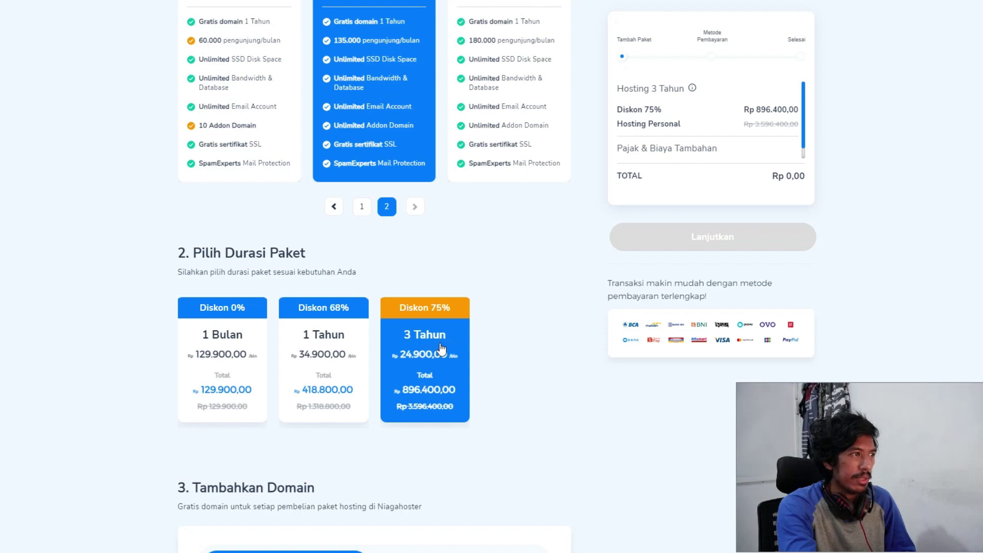
{"action": "scroll", "coordinate": [512, 410], "scroll_direction": "down", "scroll_amount": 4}
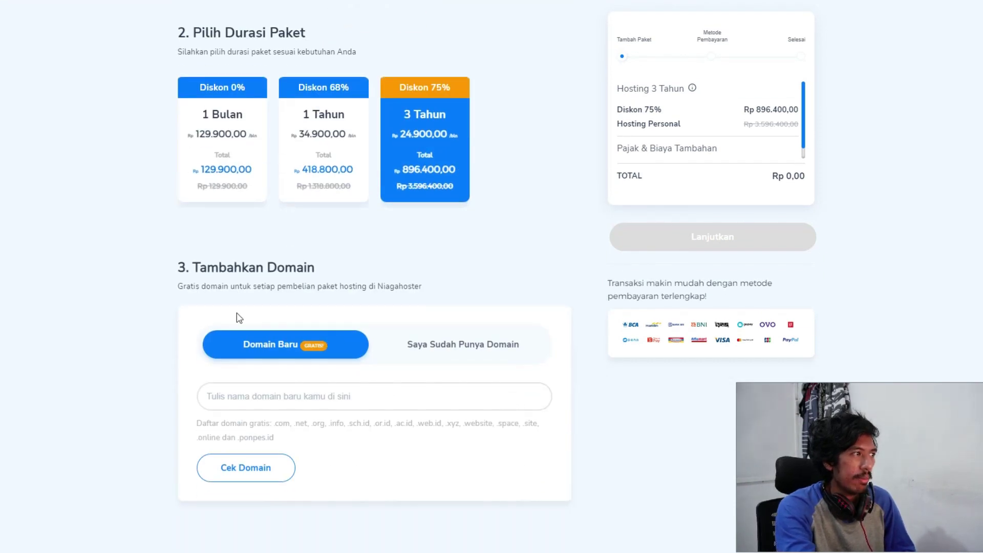
Check the availability of a new free domain name and add it to the cart with the hosting
{"action": "left_click", "coordinate": [285, 400]}
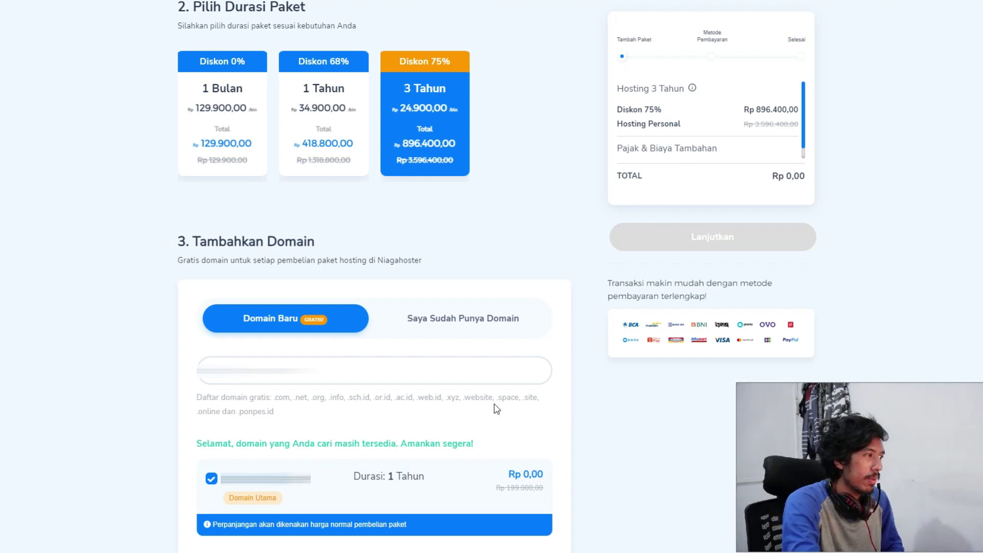
{"action": "scroll", "coordinate": [303, 400], "scroll_direction": "down", "scroll_amount": 5}
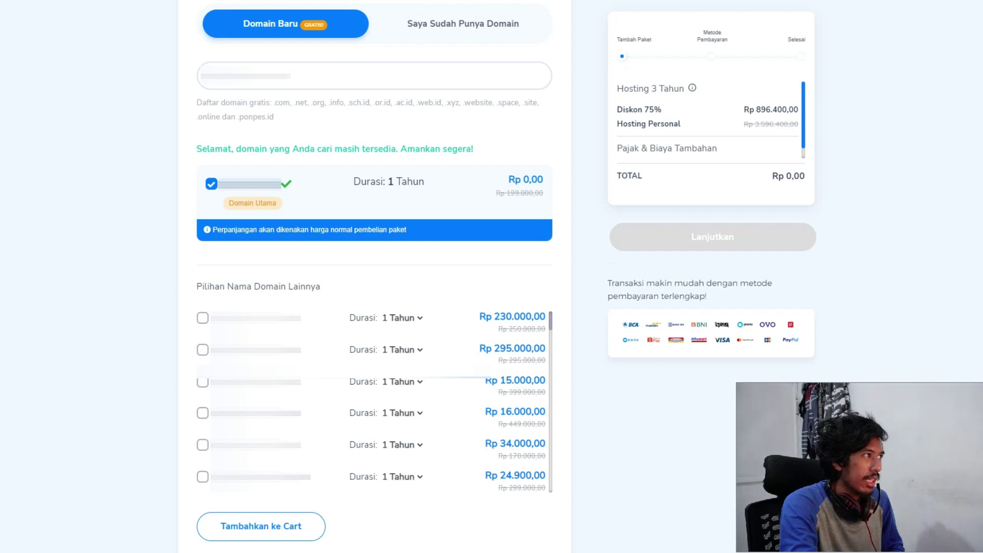
{"action": "left_click", "coordinate": [320, 536]}
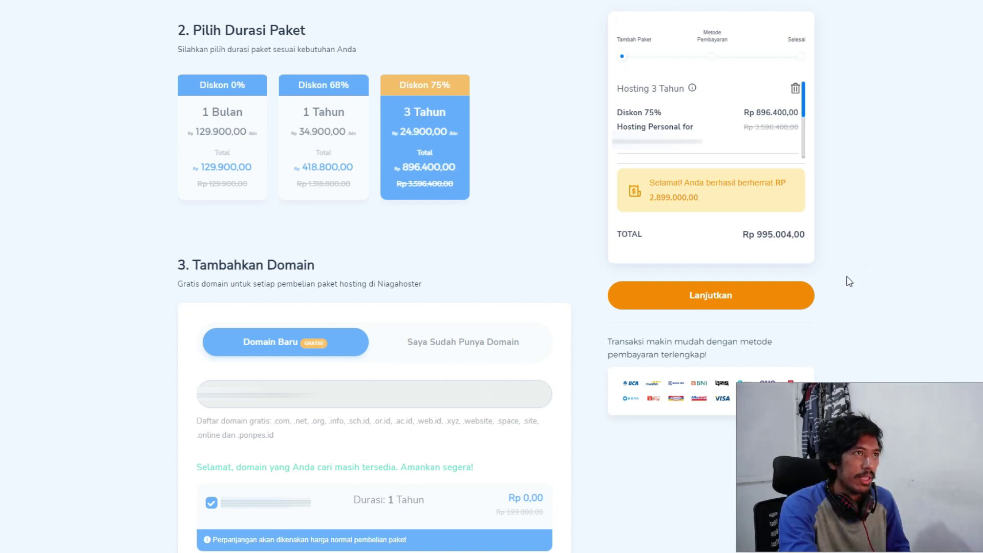
Continue the order to payment and select BRI Virtual Account as the payment method
{"action": "left_click", "coordinate": [768, 303]}
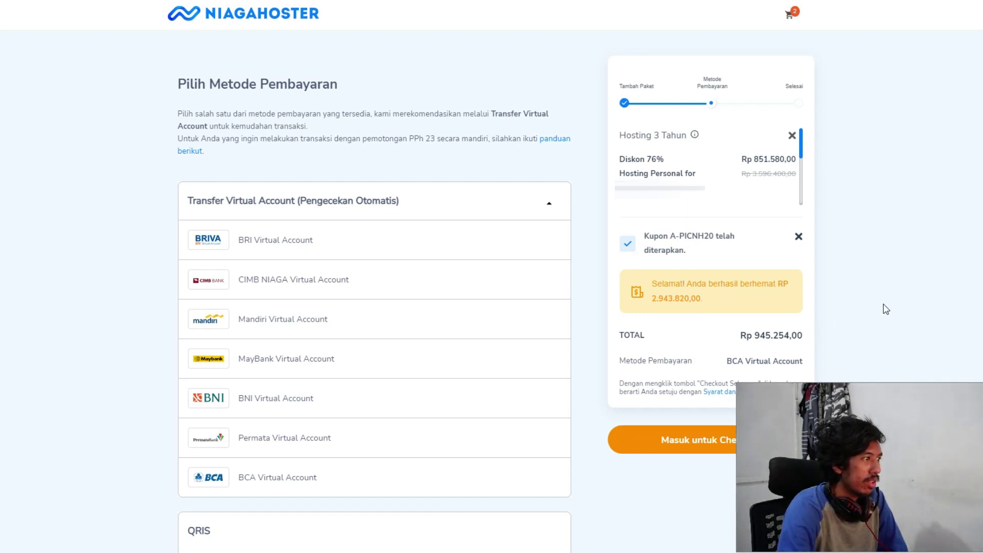
{"action": "left_click", "coordinate": [382, 247]}
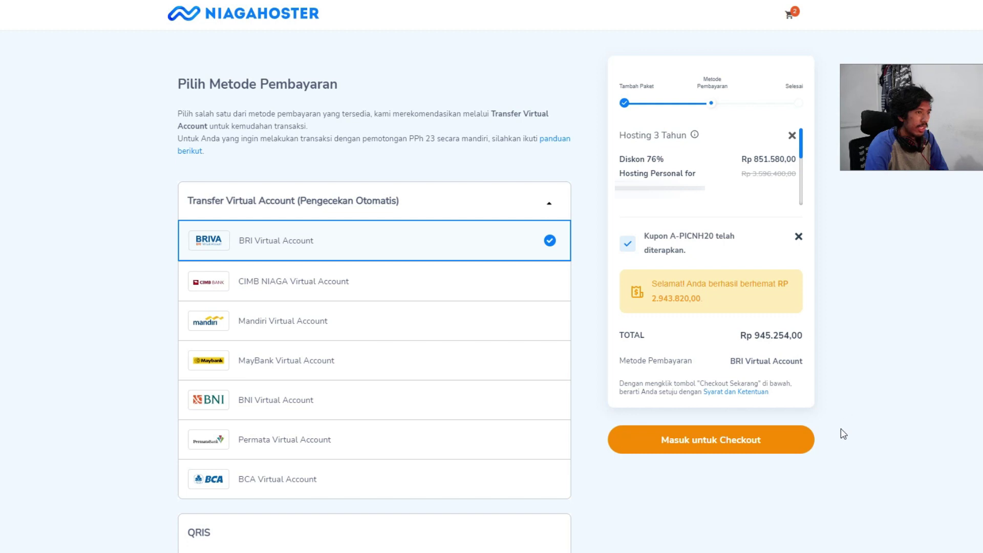
Register an account with e-mail, password, full name, phone number and address details, and check out the order with BCA Virtual Account
{"action": "left_click", "coordinate": [783, 445]}
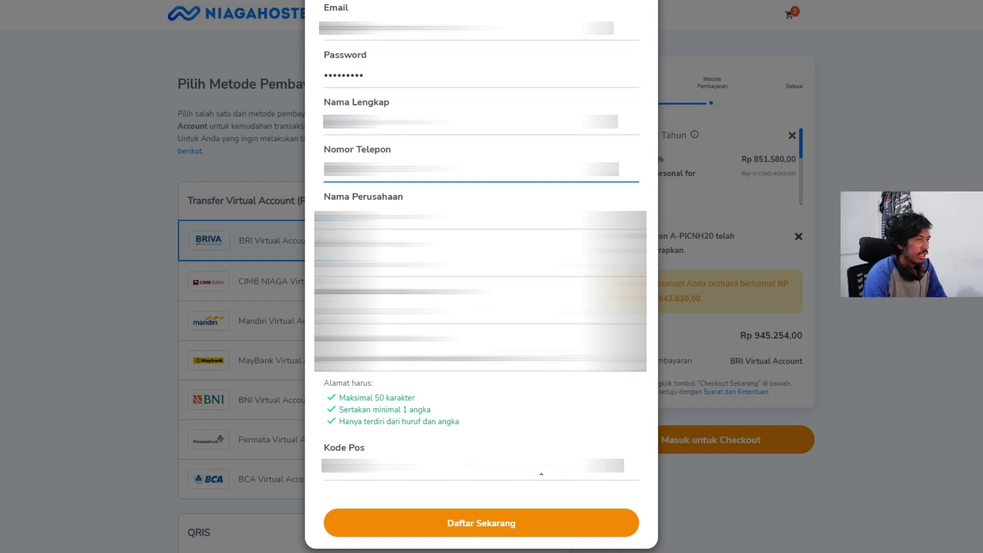
{"action": "left_click", "coordinate": [576, 532]}
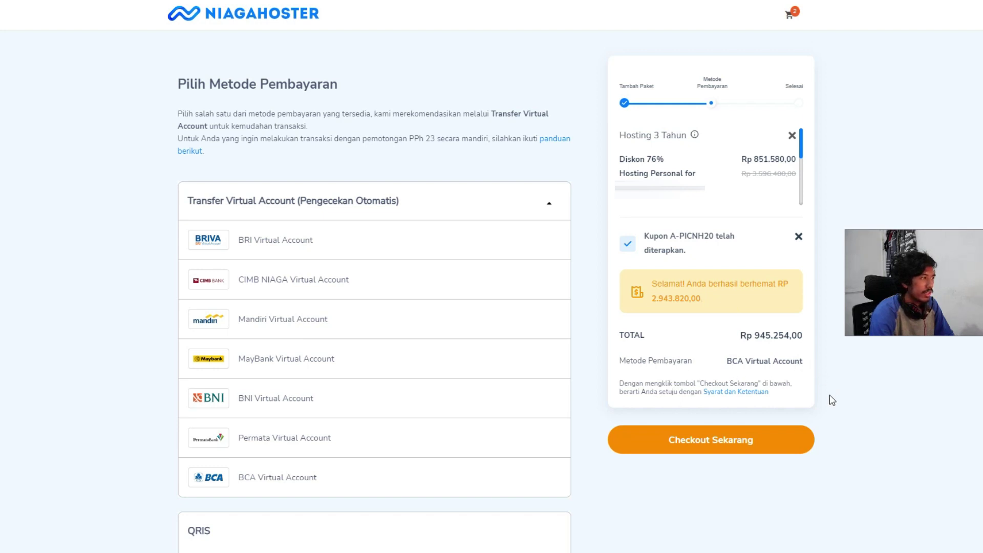
{"action": "left_click", "coordinate": [778, 451]}
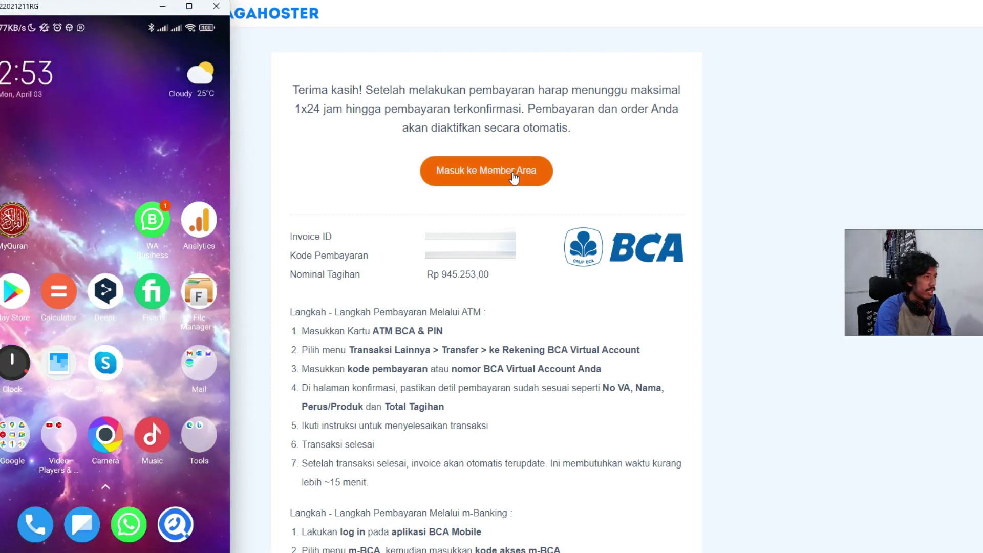
Enter the member area and review the billing details of the hosting order
{"action": "left_click", "coordinate": [514, 174]}
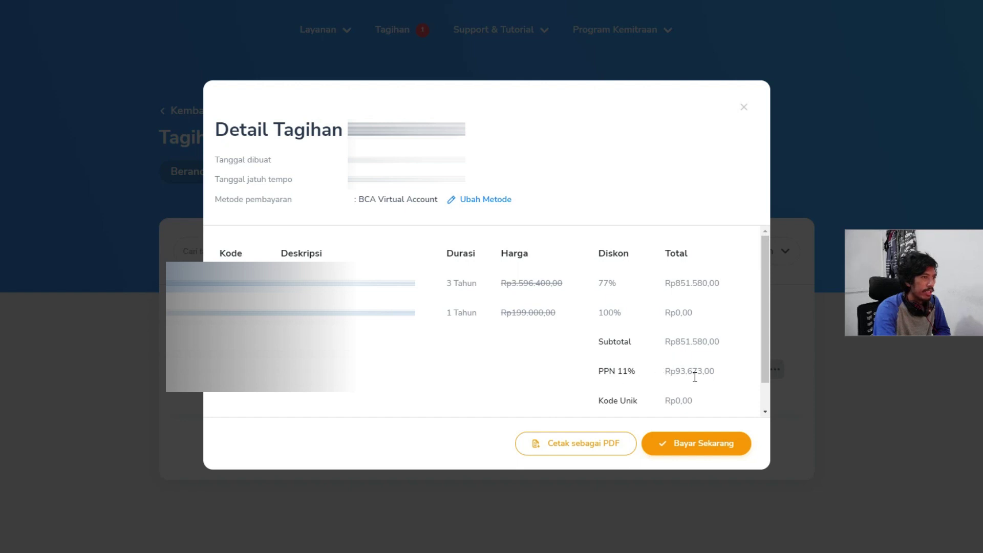
{"action": "key", "text": "Escape"}
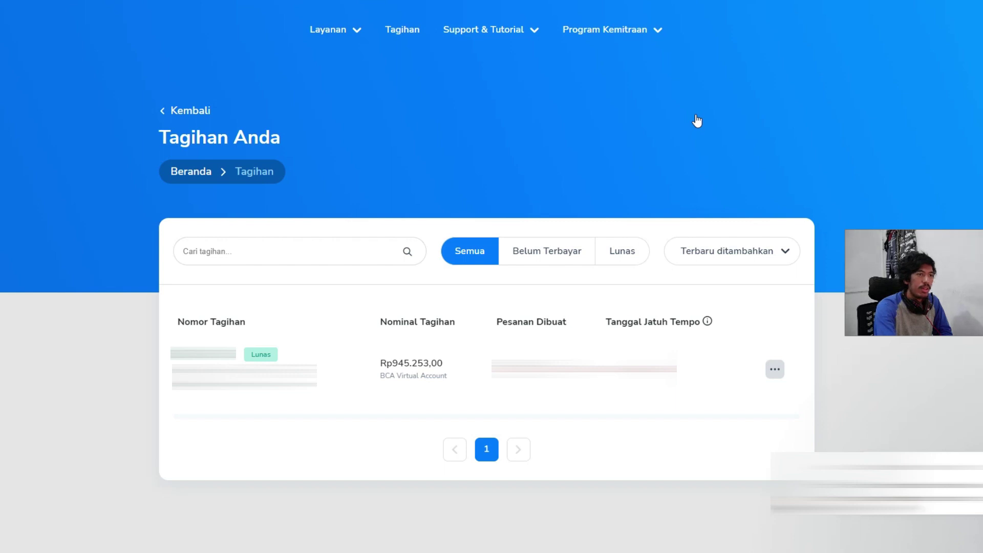
Open the management page of the purchased cPanel Hosting service and launch its full cPanel feature list
{"action": "left_click", "coordinate": [338, 31]}
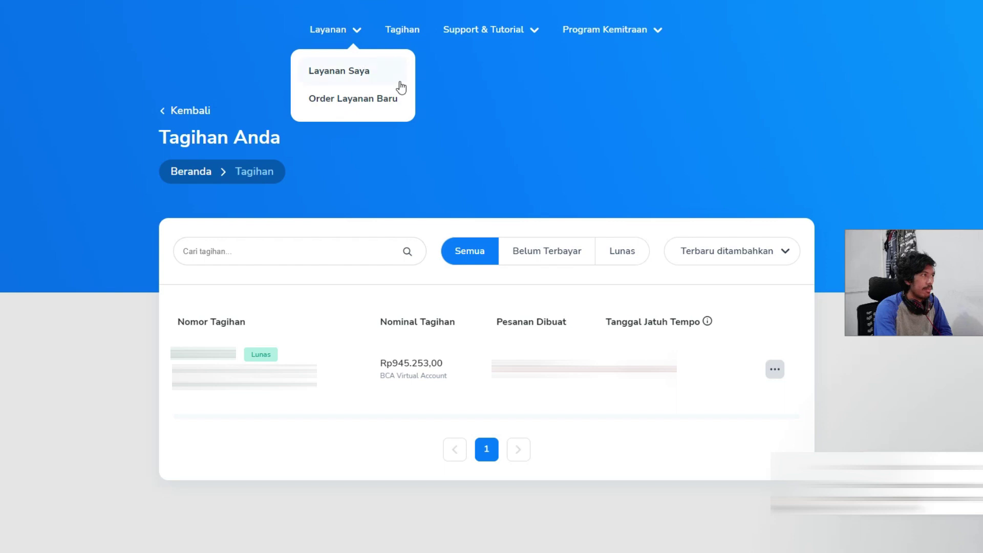
{"action": "left_click", "coordinate": [394, 81]}
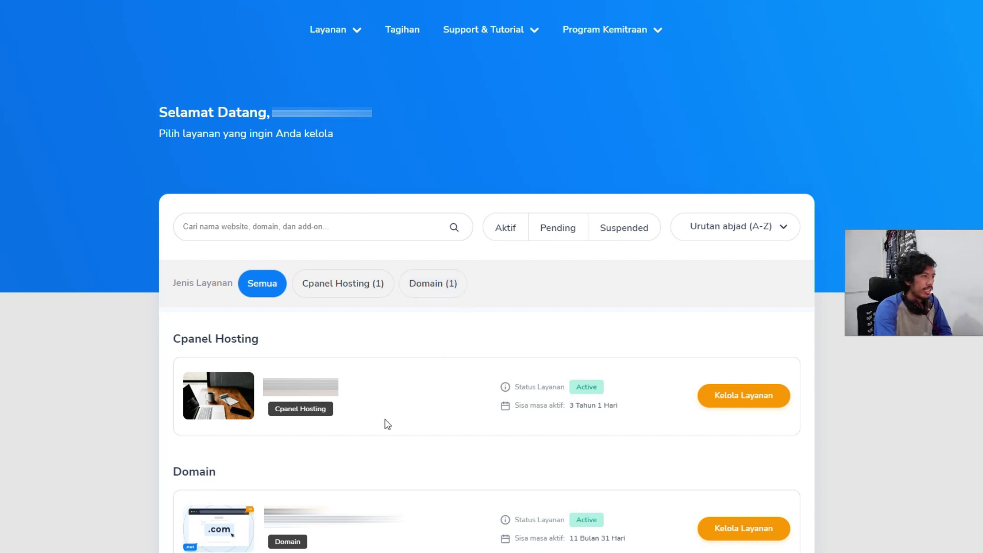
{"action": "left_click", "coordinate": [708, 403]}
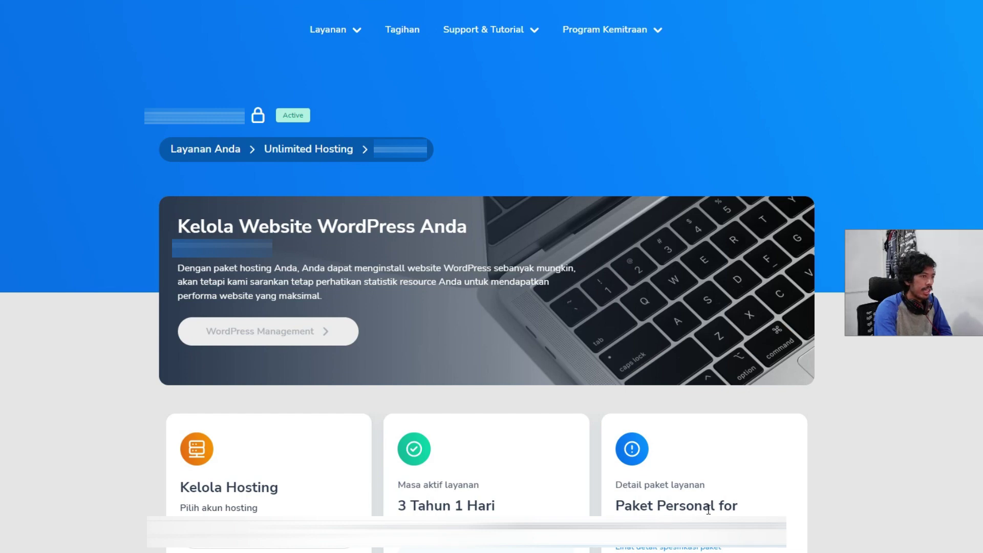
{"action": "scroll", "coordinate": [660, 237], "scroll_direction": "down", "scroll_amount": 10}
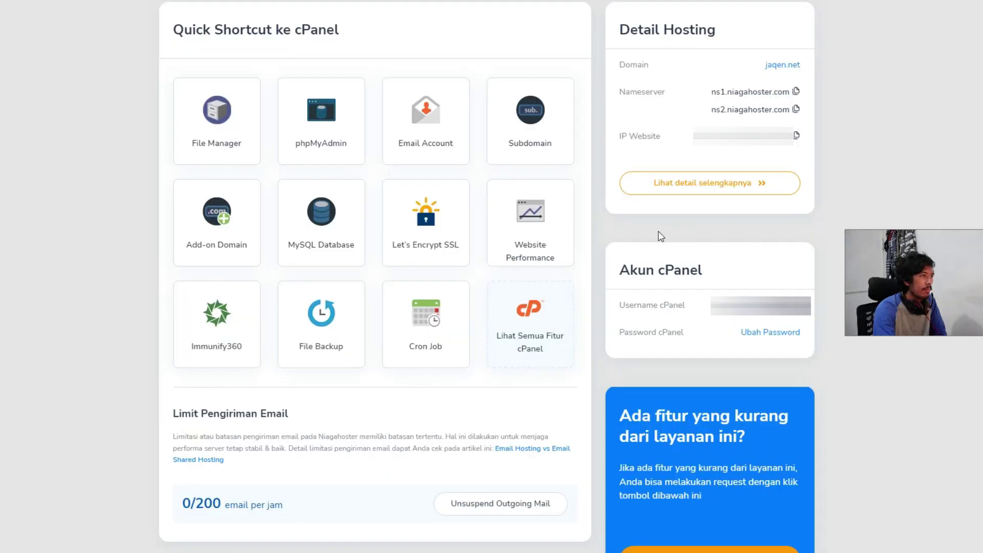
{"action": "left_click", "coordinate": [554, 314]}
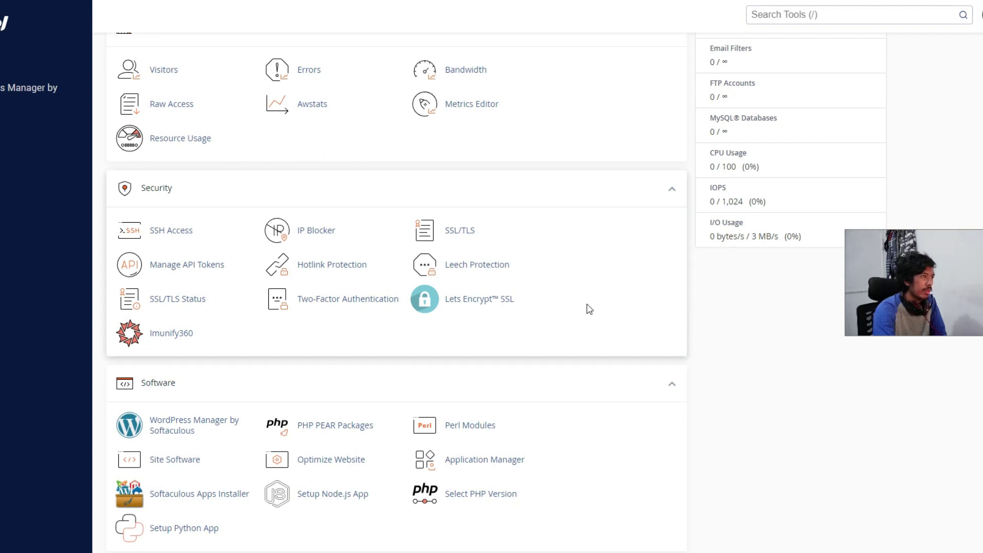
Issue a Let's Encrypt SSL certificate for the main domain and its aliases using the dns-01 validation method
{"action": "left_click", "coordinate": [491, 303]}
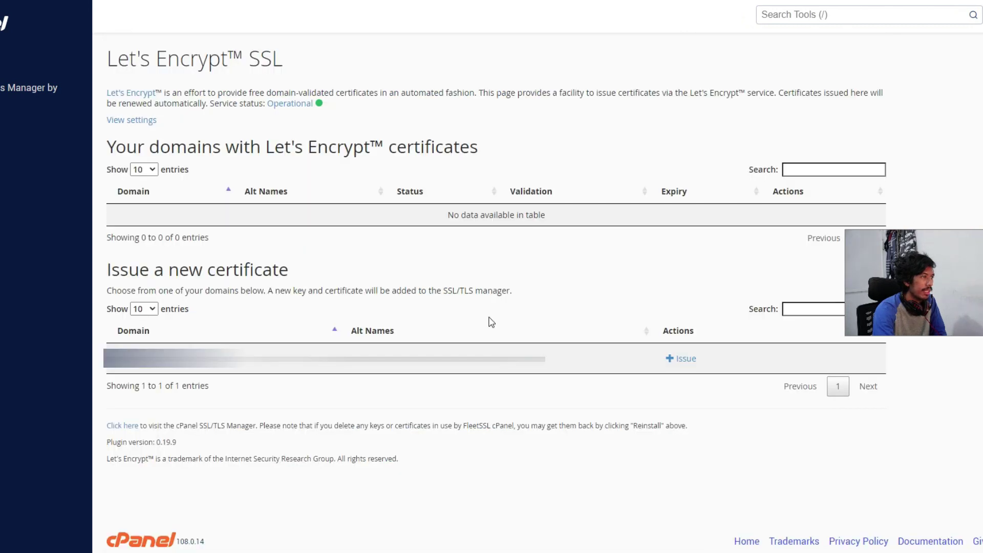
{"action": "left_click", "coordinate": [678, 367]}
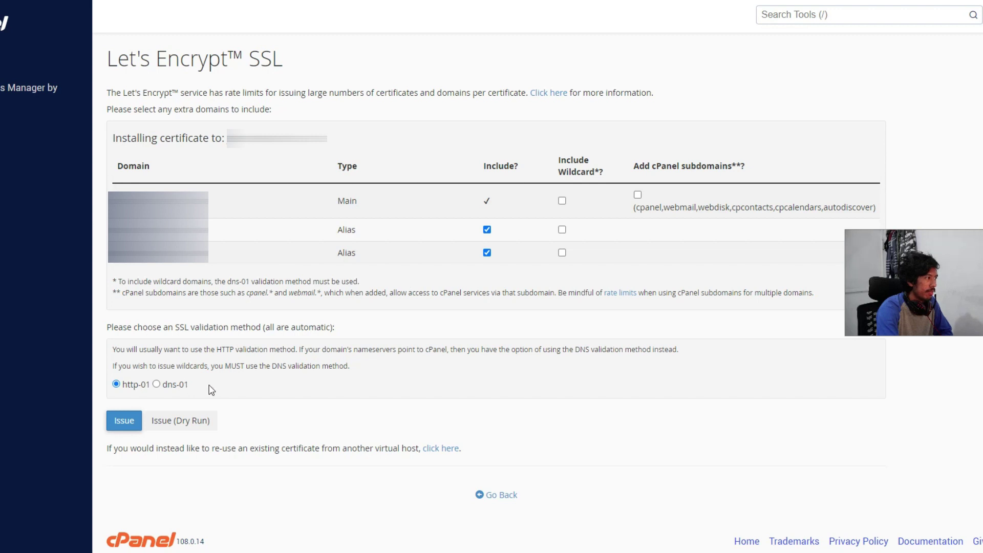
{"action": "left_click", "coordinate": [175, 389]}
{"action": "left_click", "coordinate": [132, 428]}
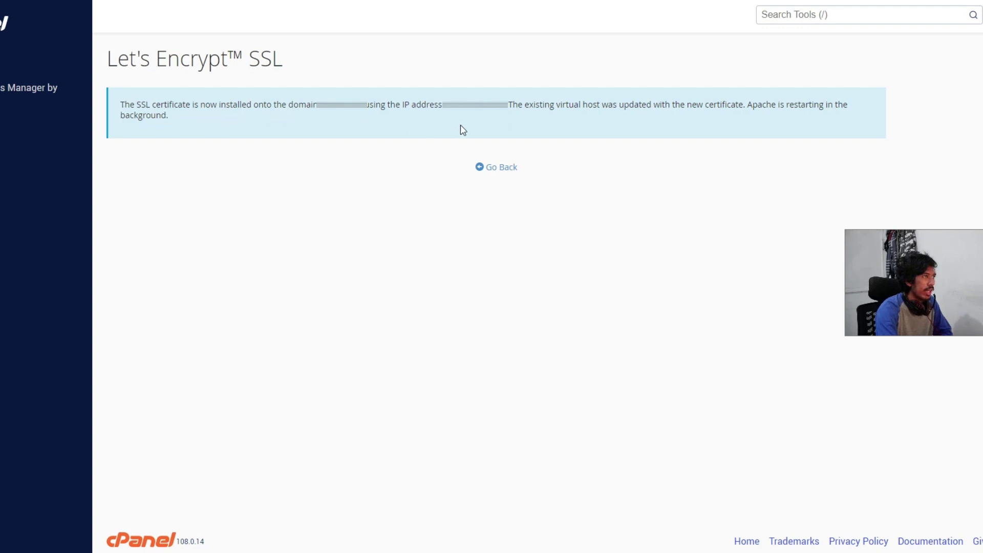
{"action": "left_click", "coordinate": [501, 169]}
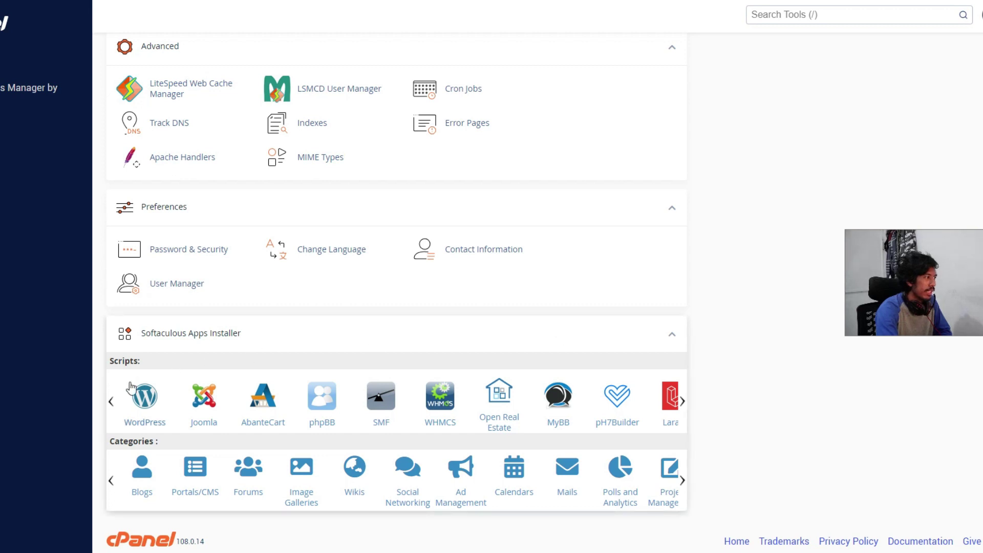
{"action": "left_click", "coordinate": [142, 402]}
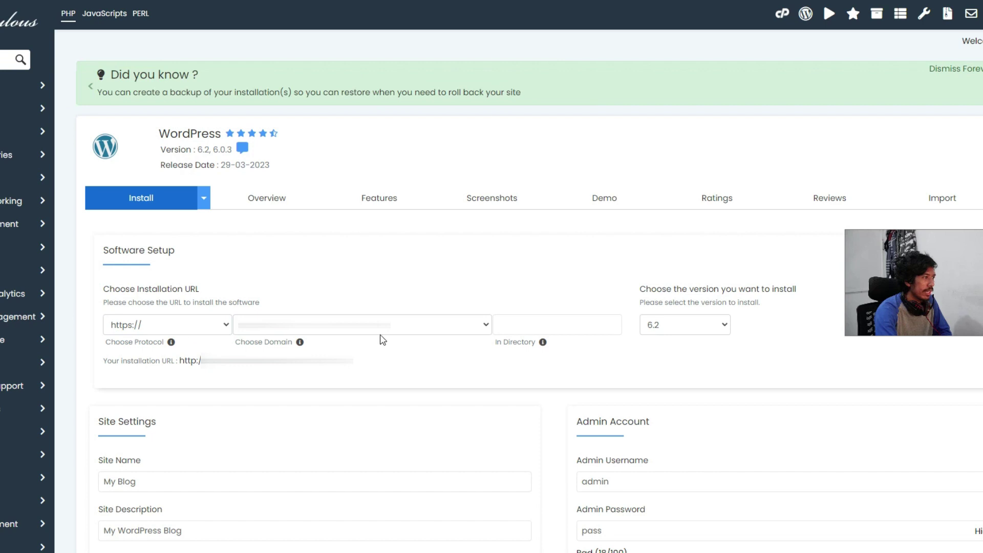
{"action": "key", "text": "Tab"}
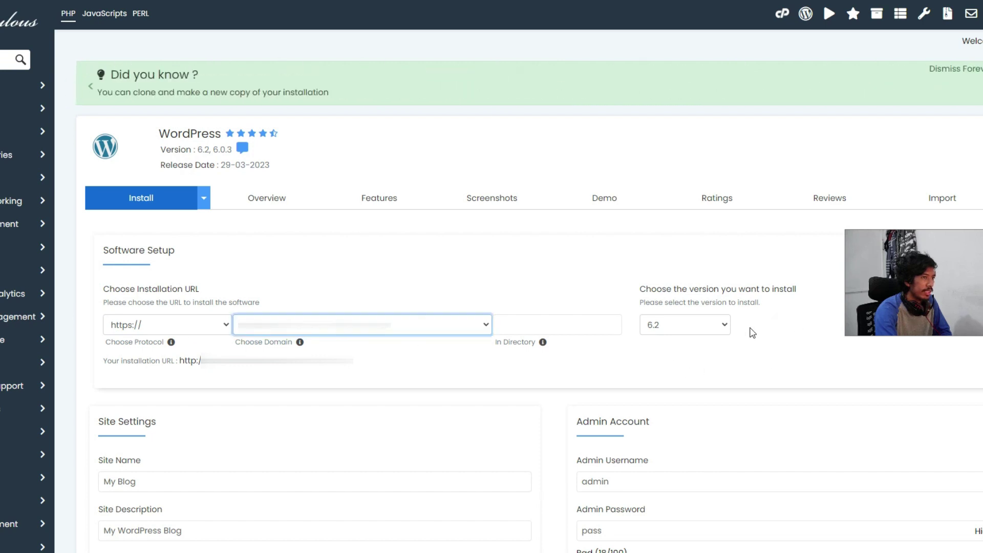
Include the Backups (Backuply) and Improve Page Speed (SpeedyCache) plugins in the WordPress installation
{"action": "scroll", "coordinate": [546, 91], "scroll_direction": "down", "scroll_amount": 8}
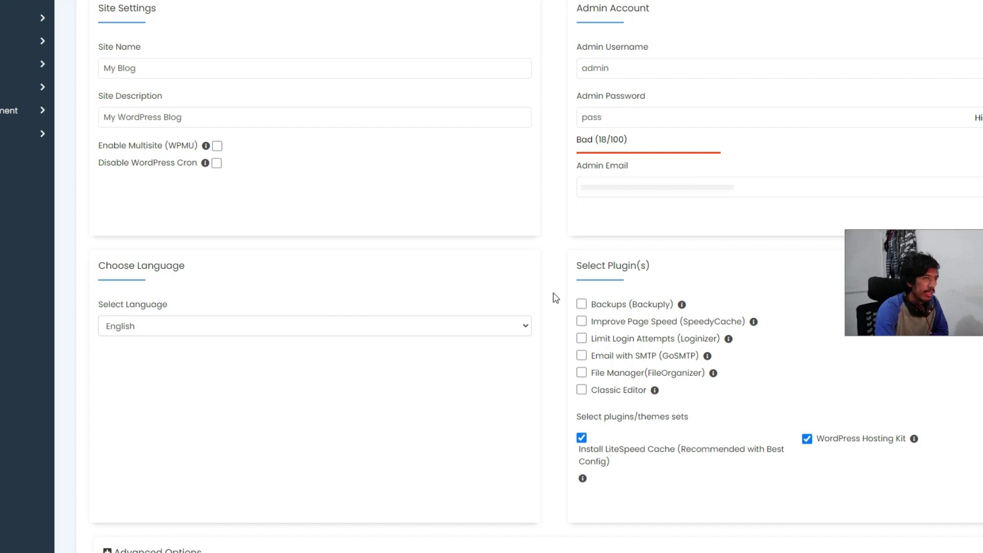
{"action": "left_click", "coordinate": [582, 304]}
{"action": "left_click", "coordinate": [581, 321]}
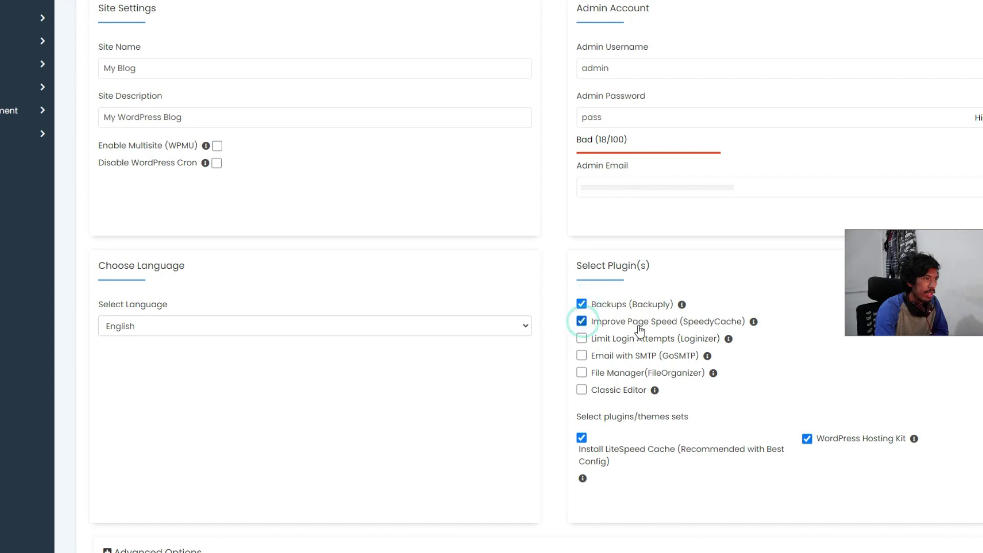
{"action": "scroll", "coordinate": [582, 160], "scroll_direction": "down", "scroll_amount": 9}
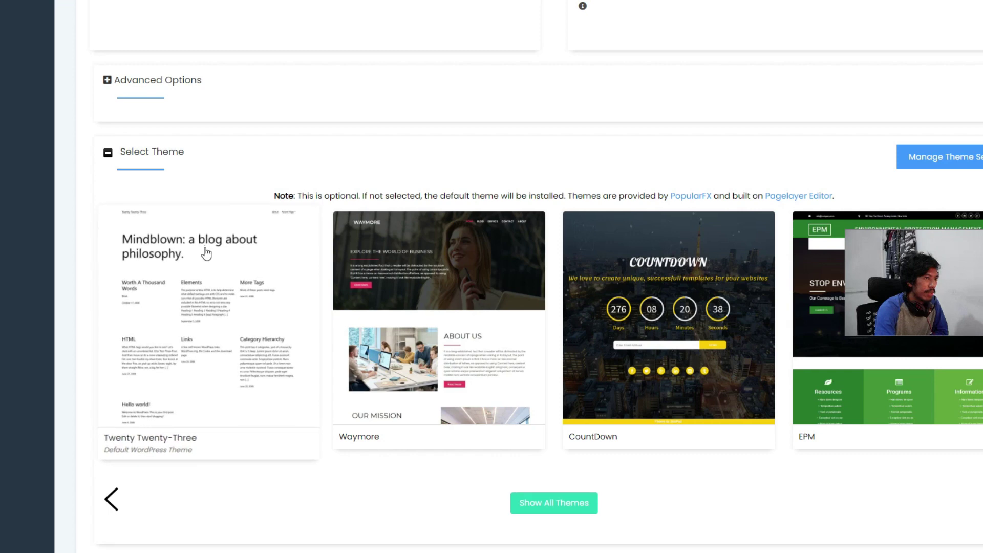
Run the WordPress installation with the configured options and open the newly installed site
{"action": "scroll", "coordinate": [447, 296], "scroll_direction": "down", "scroll_amount": 2}
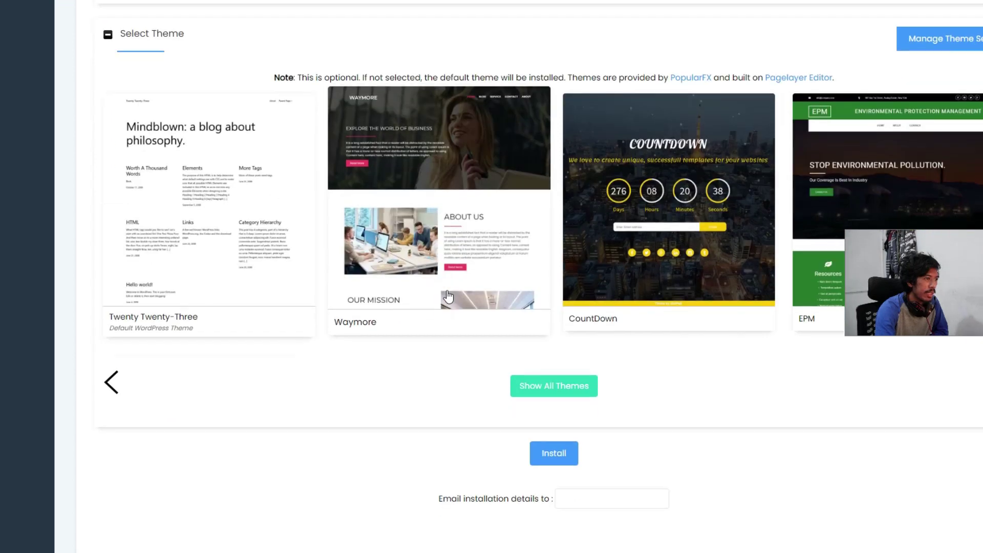
{"action": "scroll", "coordinate": [448, 296], "scroll_direction": "down", "scroll_amount": 1}
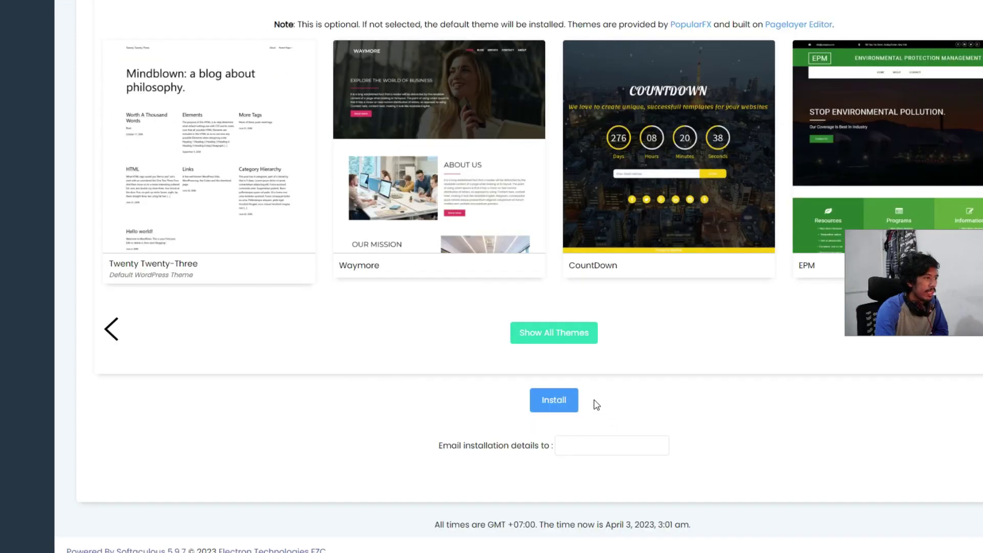
{"action": "left_click", "coordinate": [572, 407]}
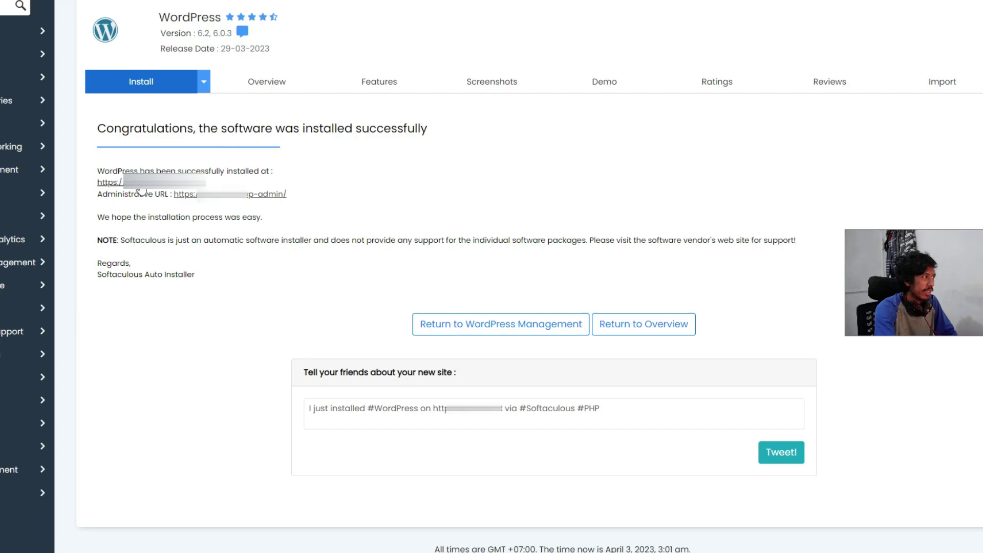
{"action": "left_click", "coordinate": [110, 183]}
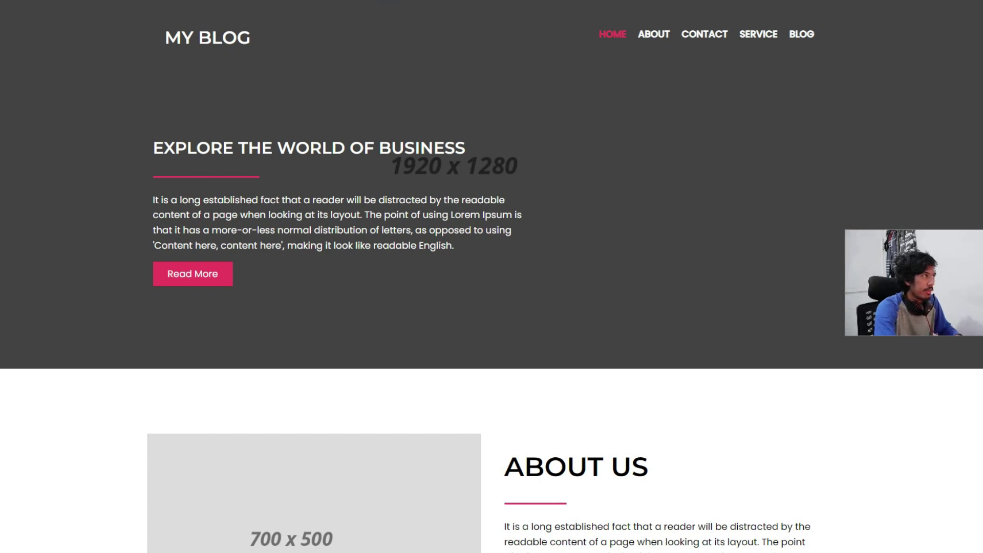
Open the site's /wp-admin address and log in to WordPress with the admin username and password
{"action": "key", "text": "ctrl+l"}
{"action": "key", "text": "ctrl+v"}
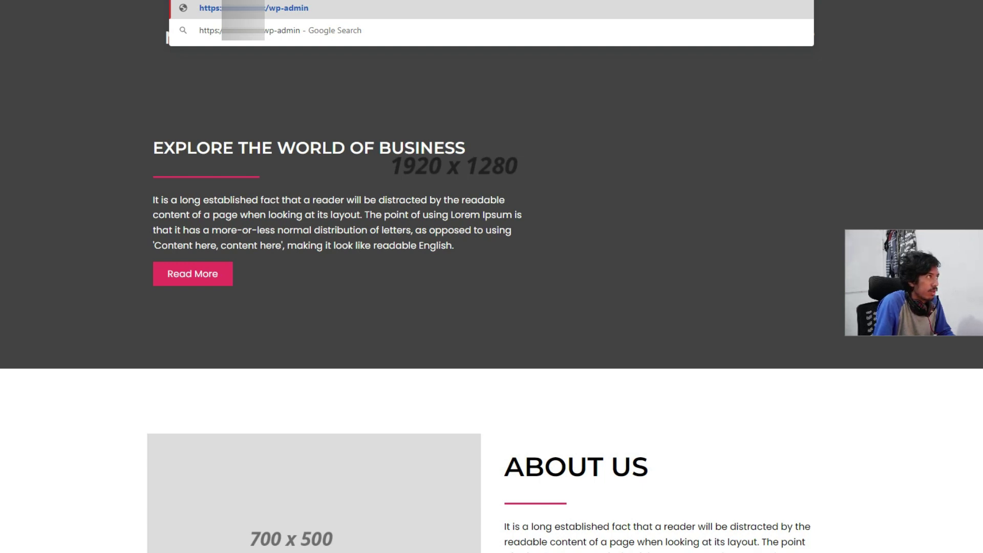
{"action": "key", "text": "Return"}
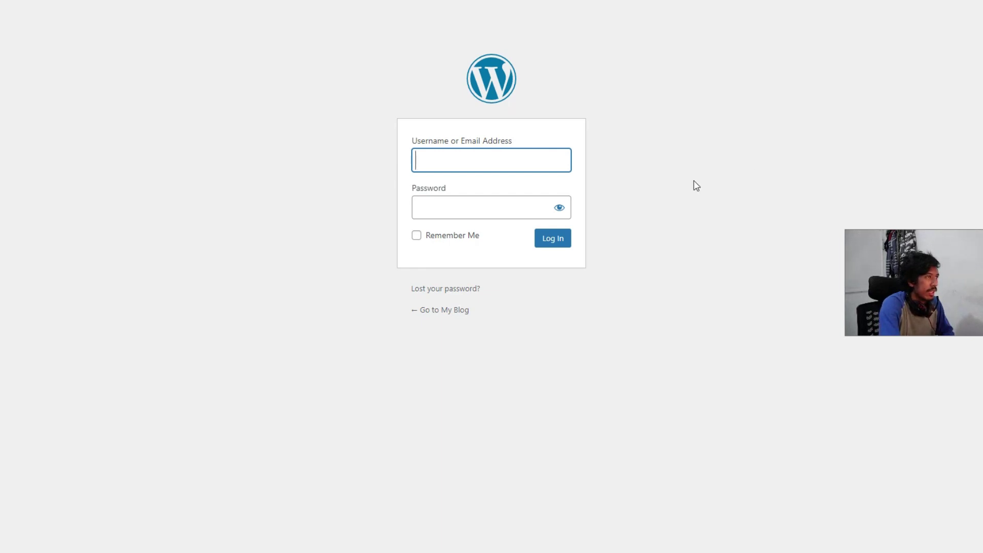
{"action": "left_click", "coordinate": [568, 238]}
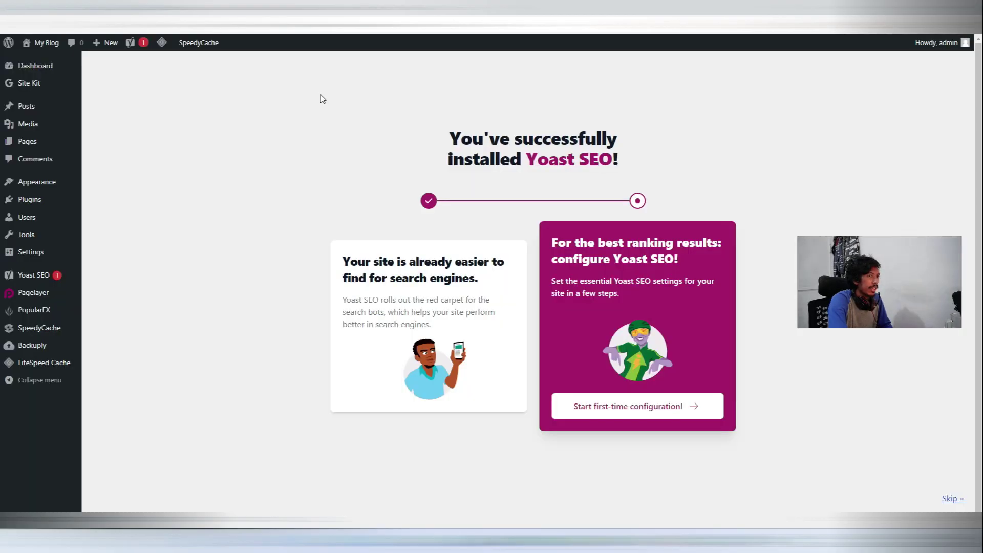
View the list of all posts and examine the options offered for Plugins, Users, Tools, Backuply and LiteSpeed Cache
{"action": "left_click", "coordinate": [51, 110]}
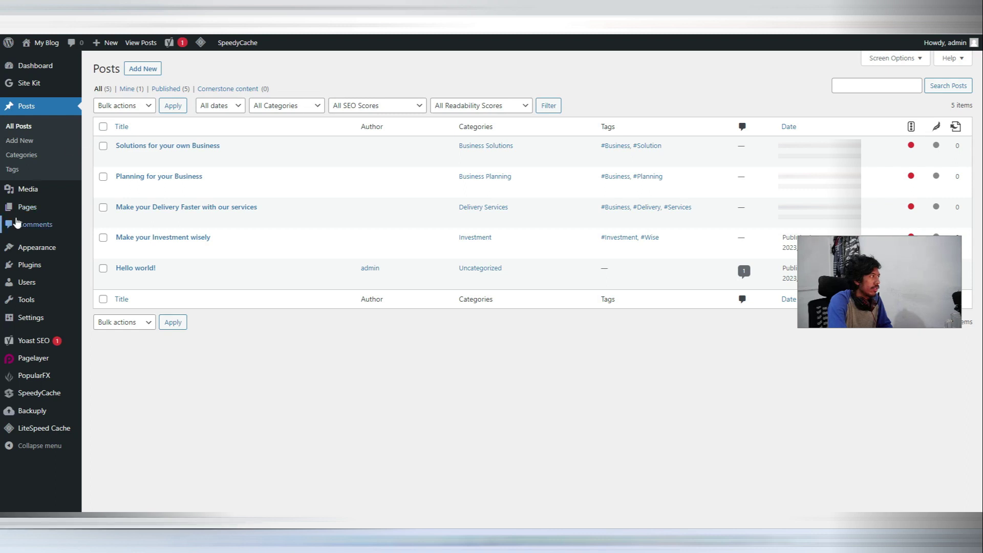
{"action": "mouse_move", "coordinate": [69, 195]}
{"action": "mouse_move", "coordinate": [68, 252]}
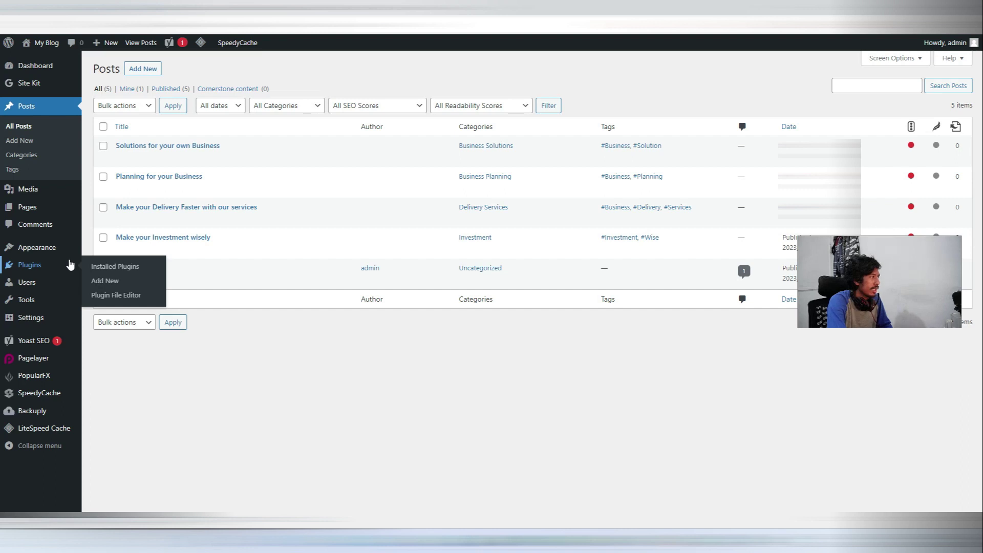
{"action": "mouse_move", "coordinate": [67, 285]}
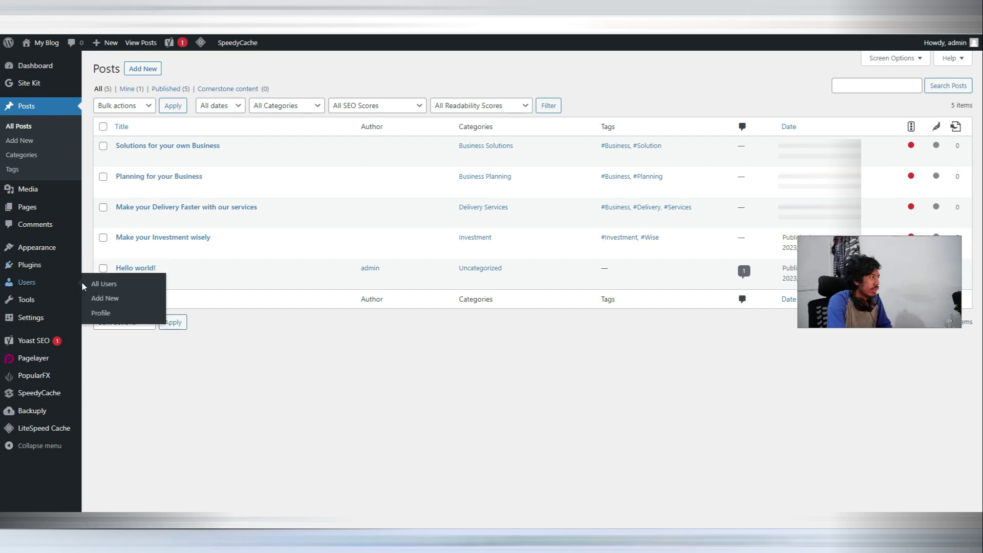
{"action": "mouse_move", "coordinate": [61, 302]}
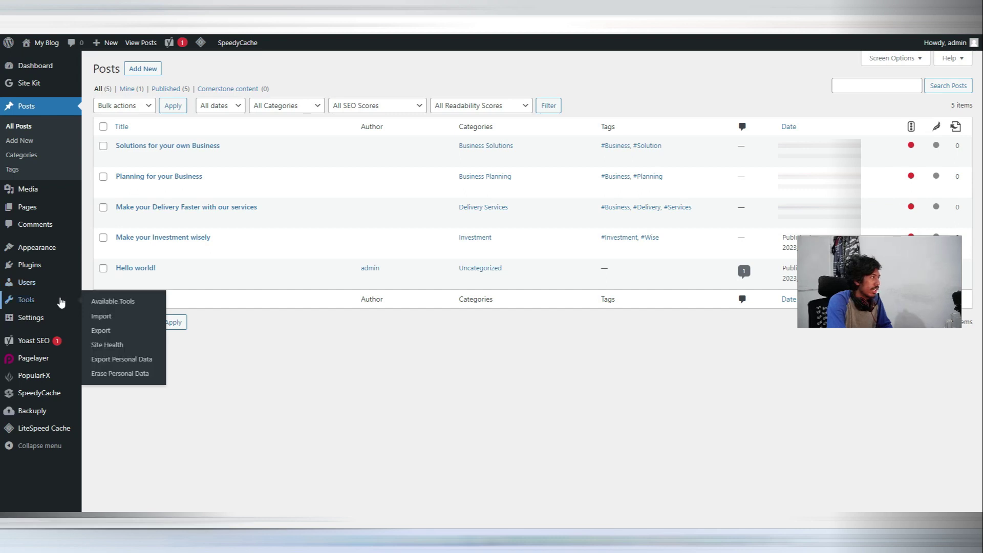
{"action": "mouse_move", "coordinate": [63, 319]}
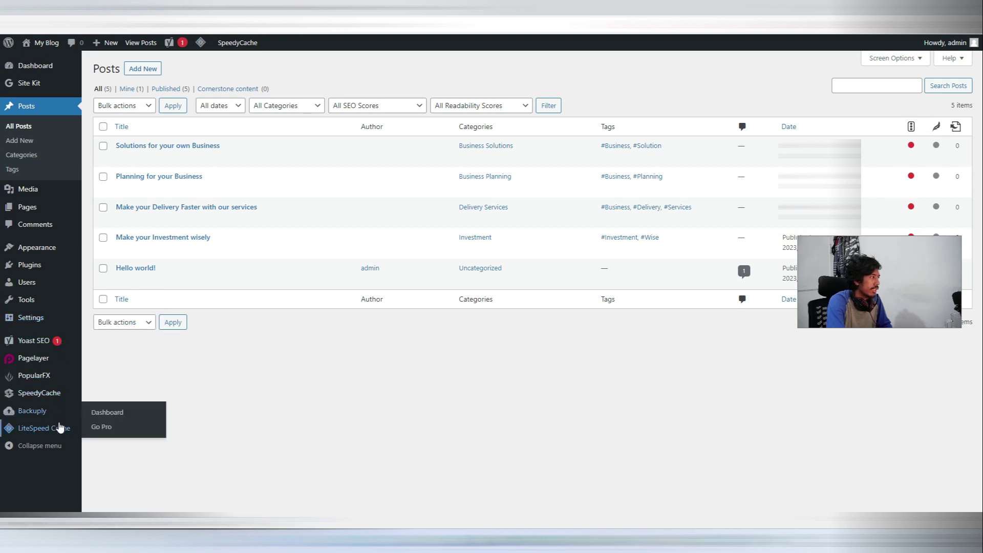
{"action": "mouse_move", "coordinate": [60, 430]}
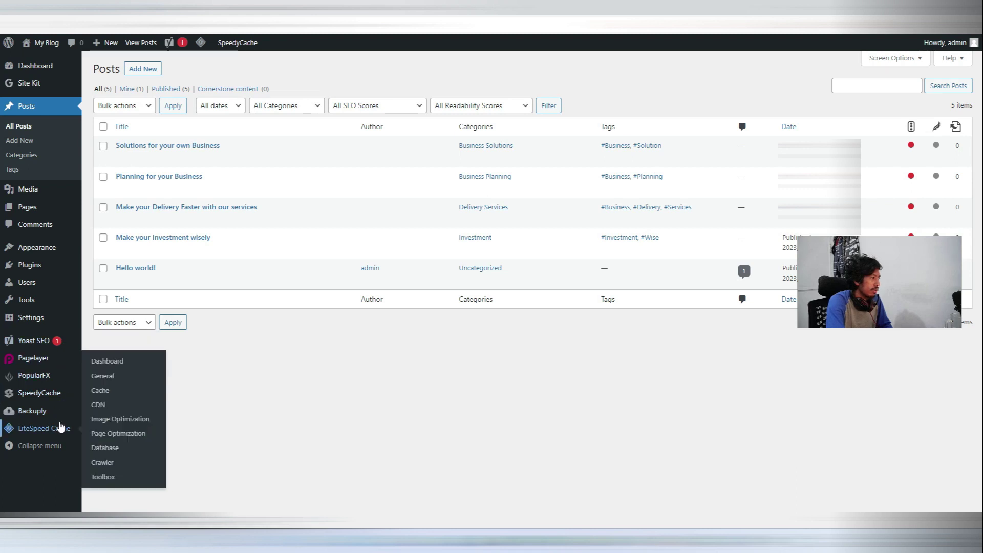